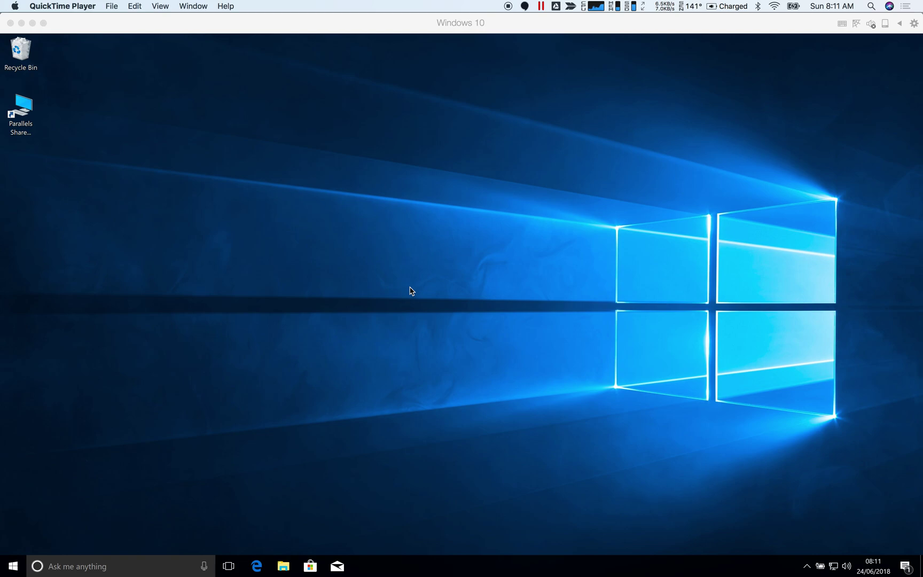
Check the Zscaler app's status from its notification-area icon, then close the window.
left_click(807, 567)
left_click(807, 568)
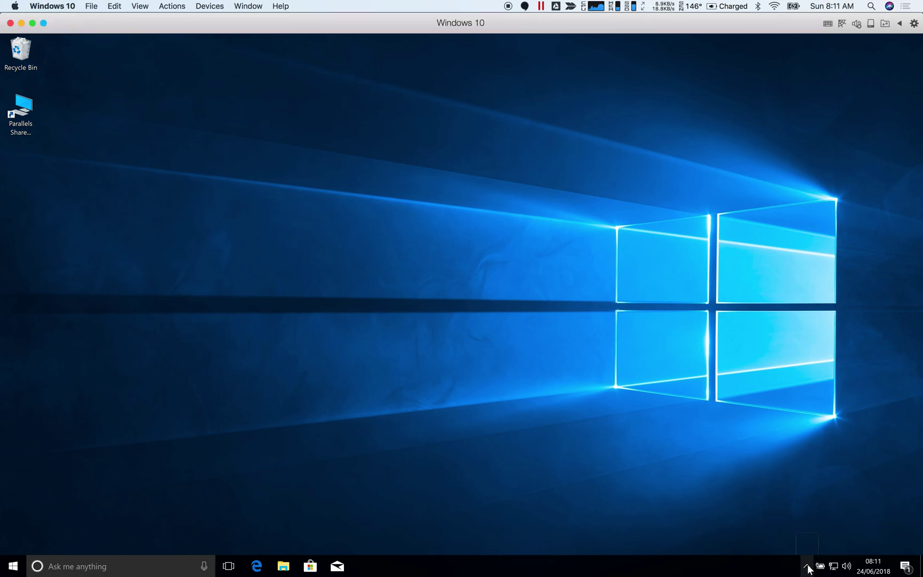
right_click(797, 542)
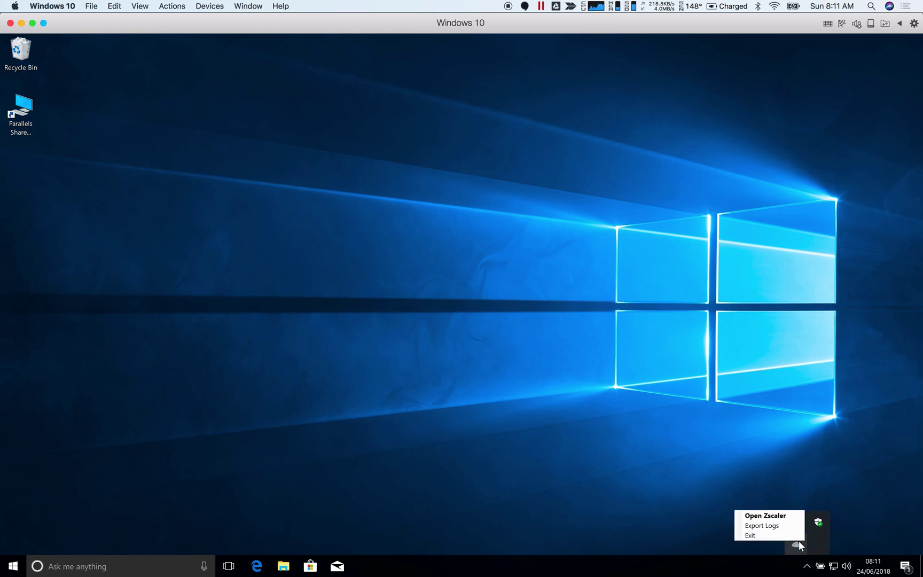
left_click(764, 516)
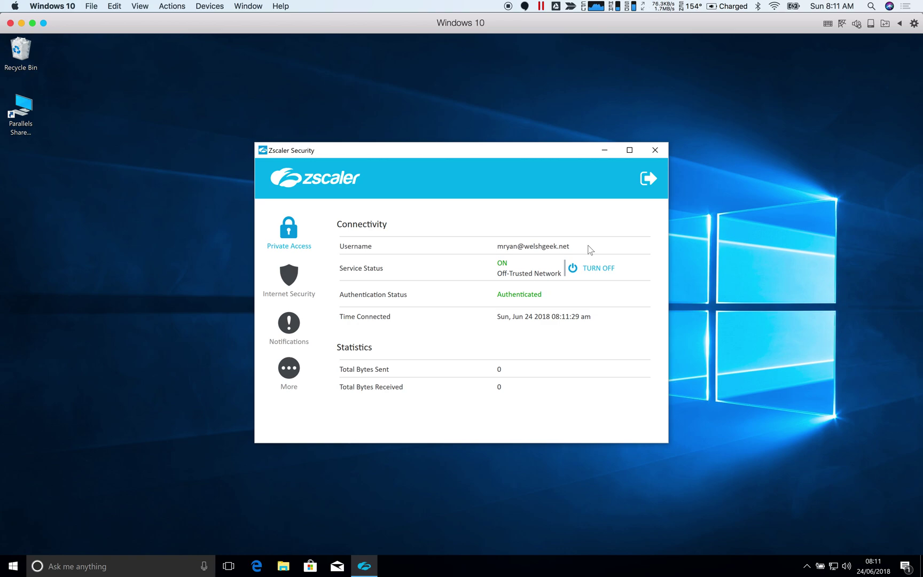
left_click(656, 151)
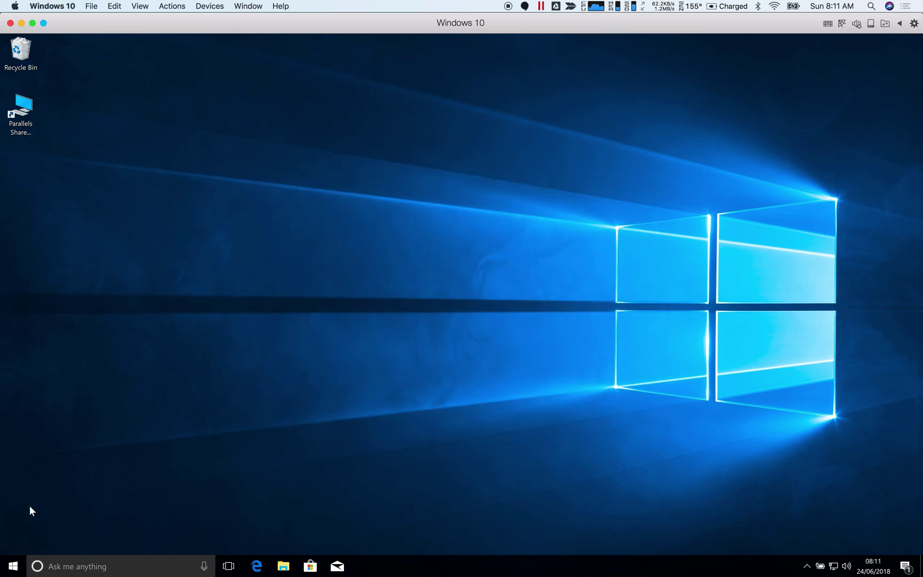
Start joining the PC to the welshgeek.net domain from System About.
right_click(12, 568)
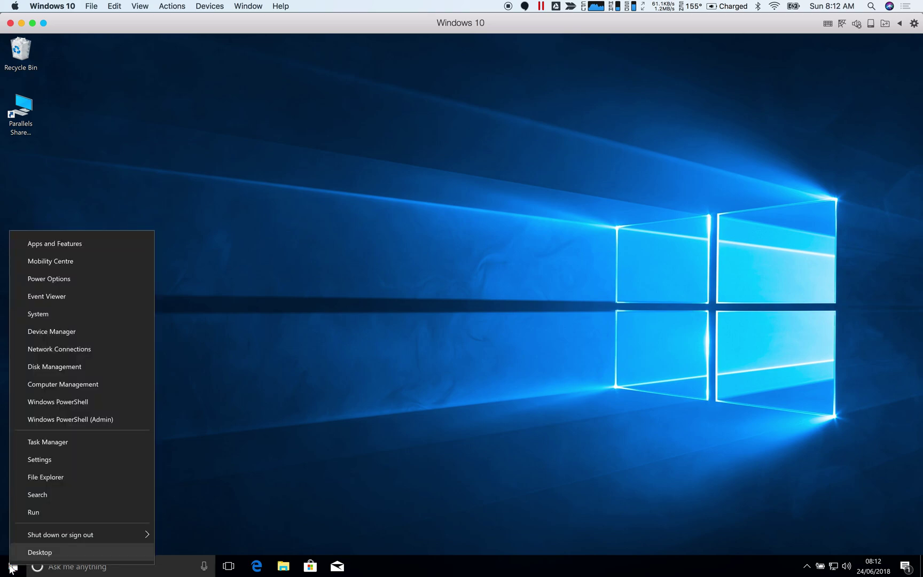
left_click(48, 314)
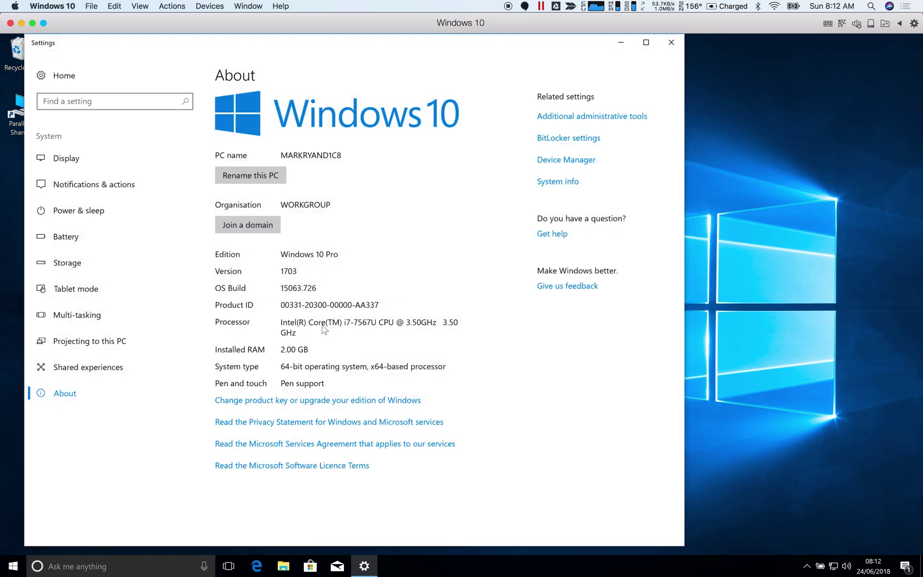
left_click(248, 223)
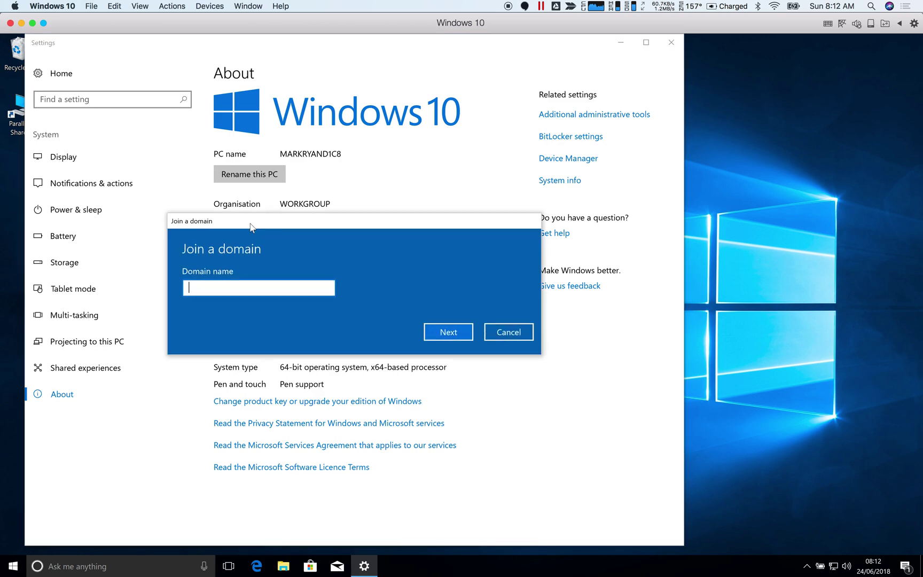
type("welshgeek.net")
key("Return")
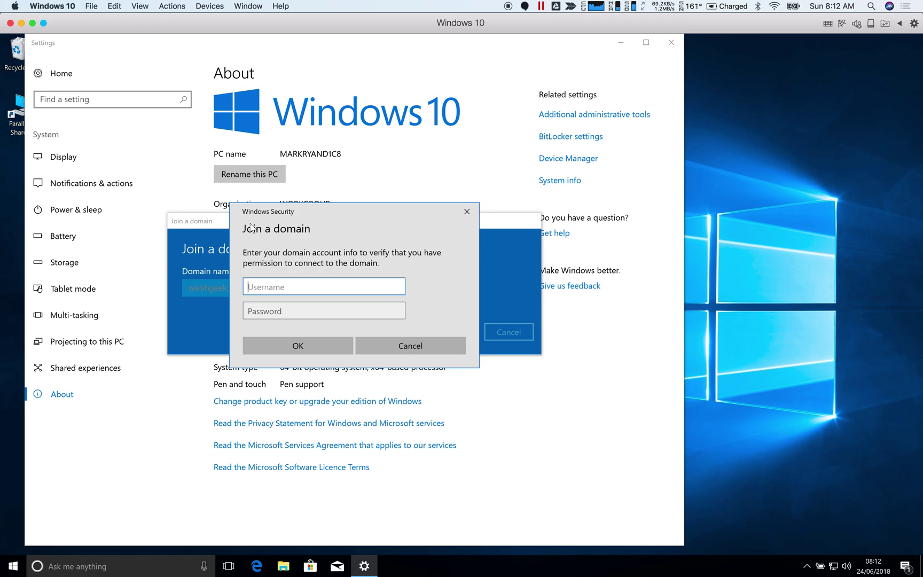
Authenticate with the welshgeek.net domain user's credentials and skip adding a user account.
key("Tab")
type("***********")
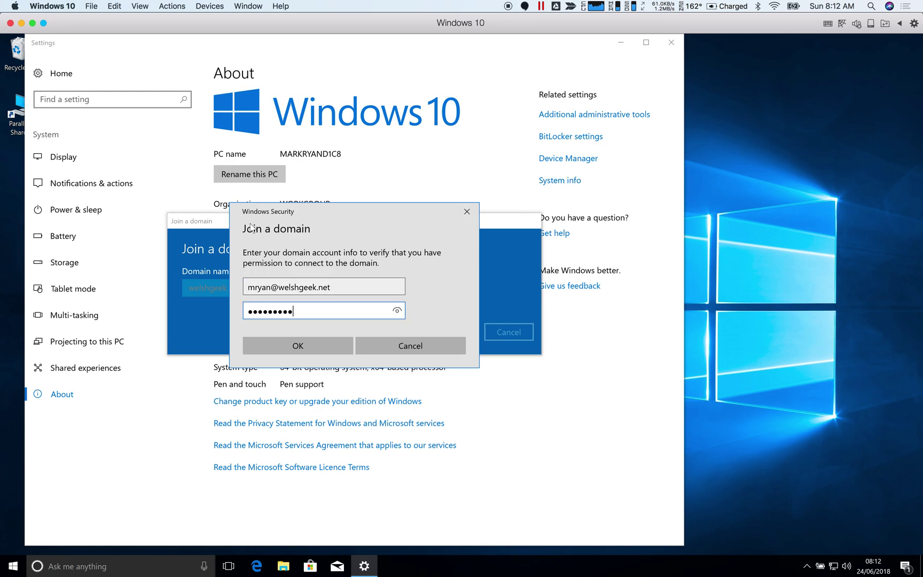
key("Return")
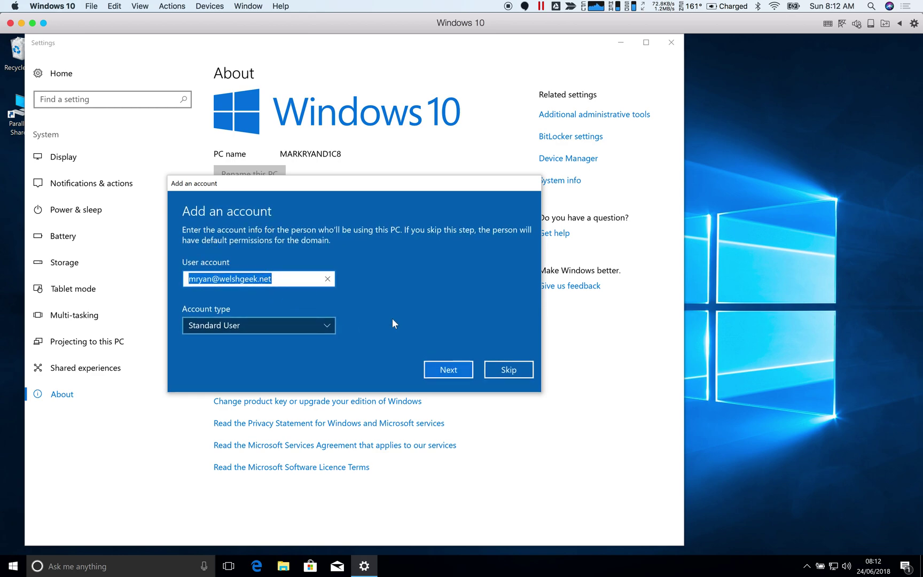
left_click(509, 370)
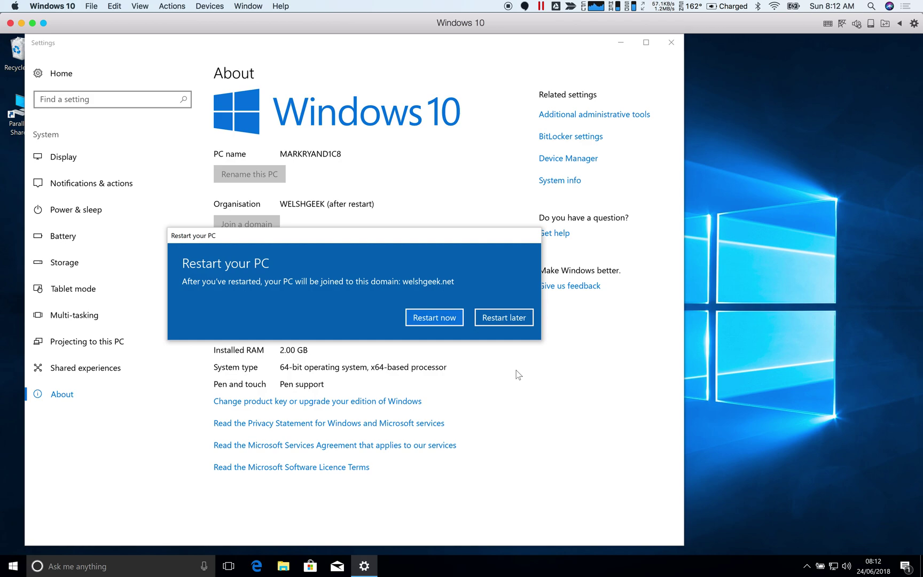
Restart the PC now to complete the welshgeek.net domain join.
left_click(432, 322)
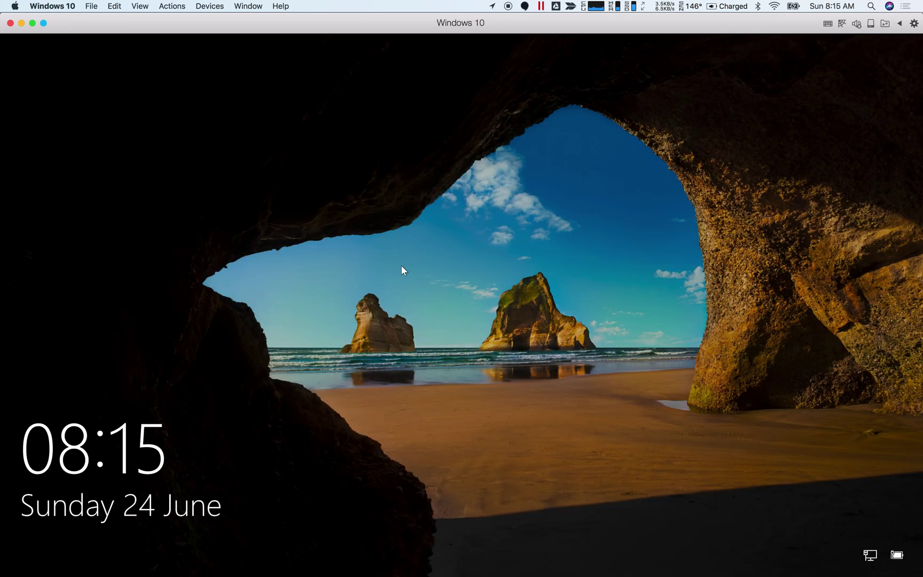
Dismiss the lock screen and sign in as Administrator.
left_click(401, 266)
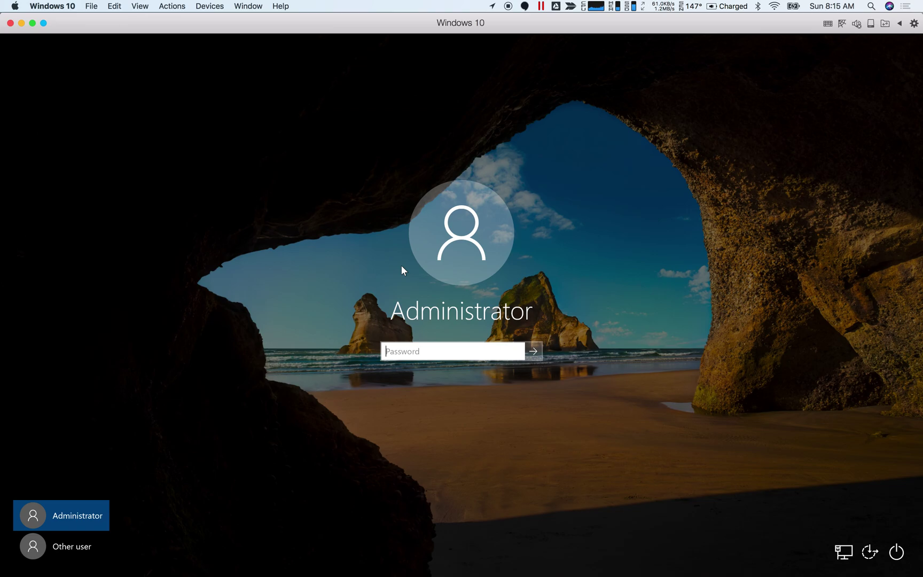
key("Return")
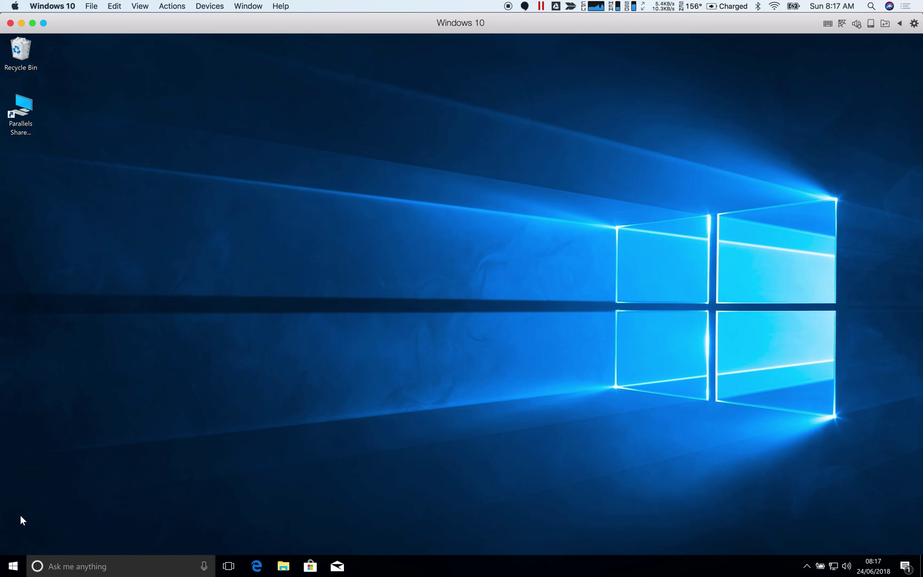
Launch Command Prompt and display the contents of profile.bat.
left_click(14, 566)
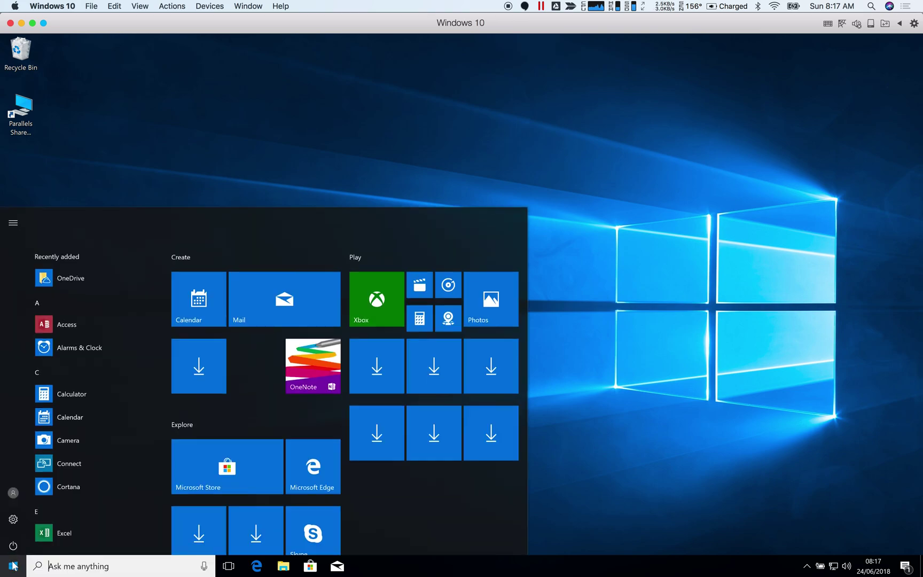
type("cmd")
key("Return")
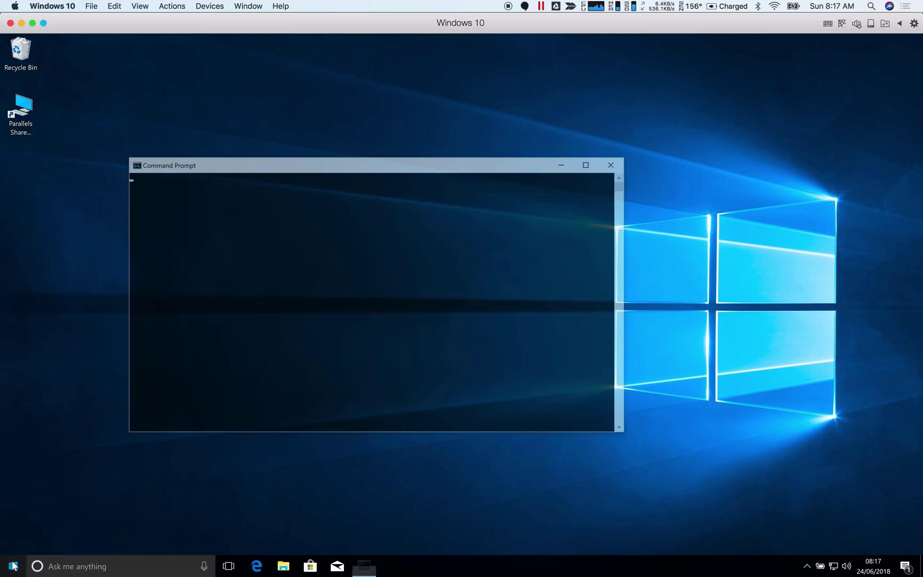
type("cat profile.bat")
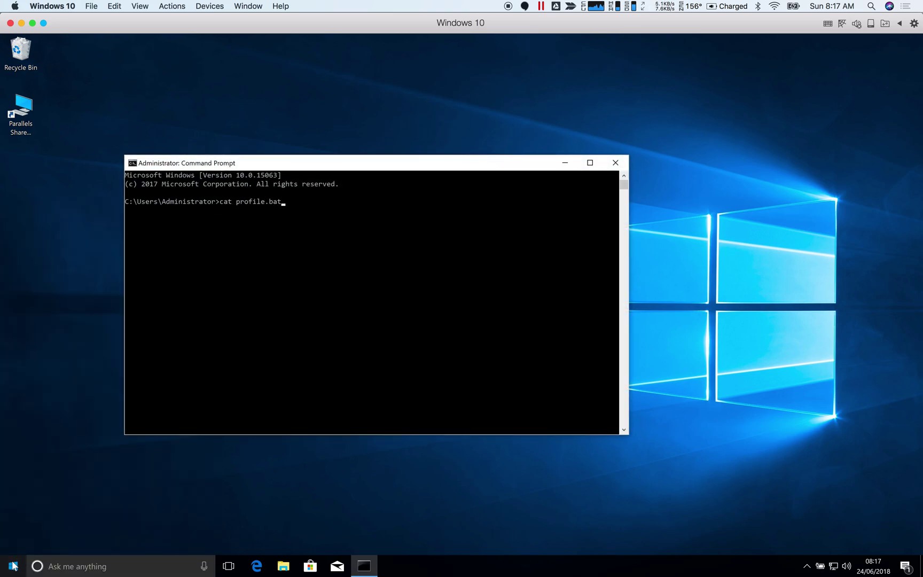
key("Return")
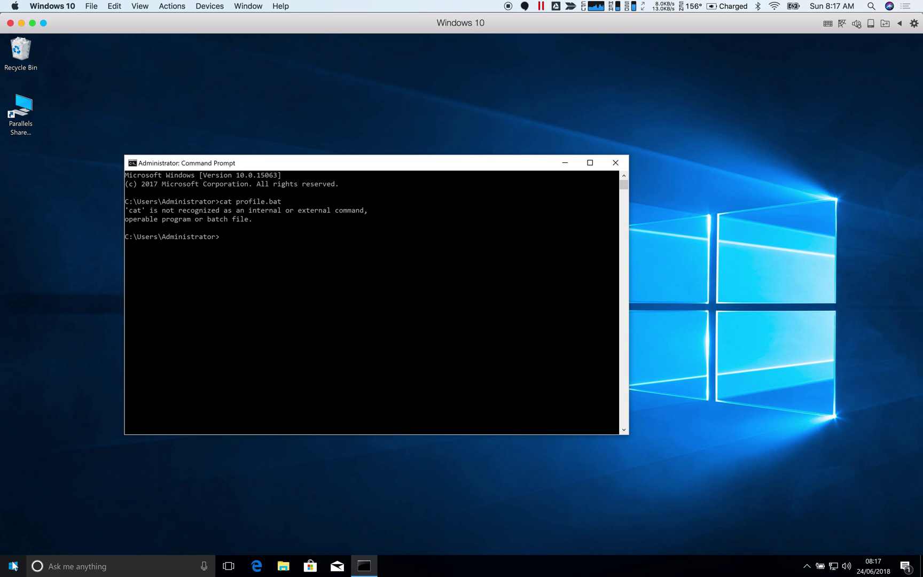
type("type profile.bat")
key("Return")
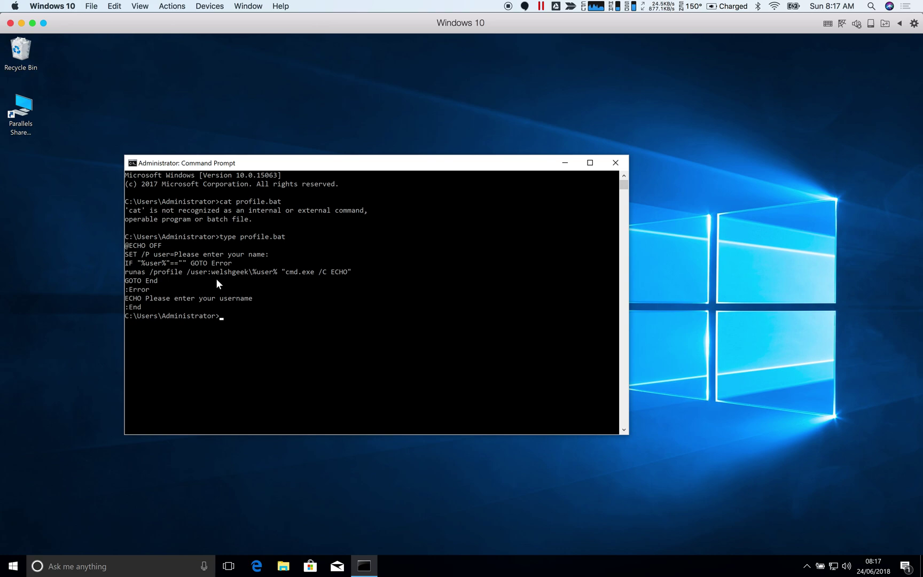
Run profile.bat, entering the domain username and password so it launches as that user.
type("profile.bat")
key("Return")
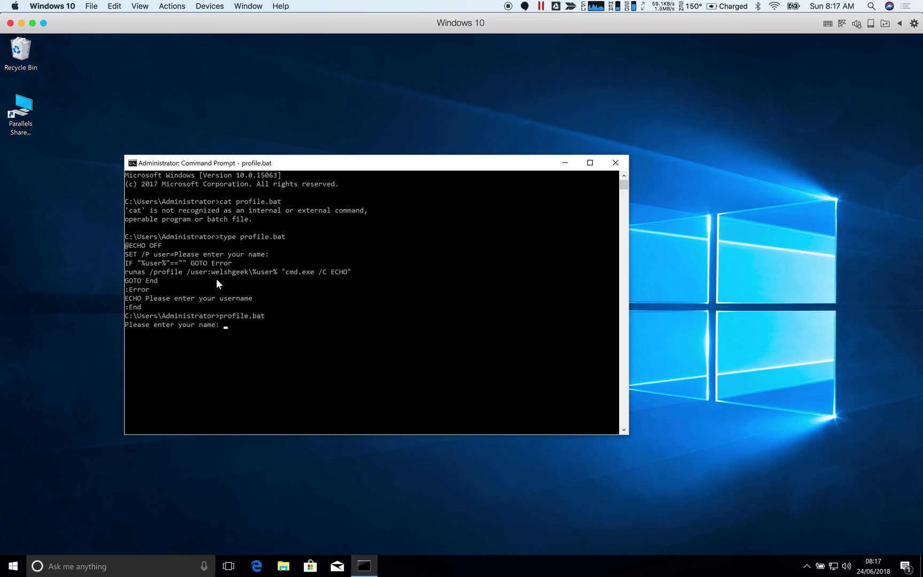
key("Return")
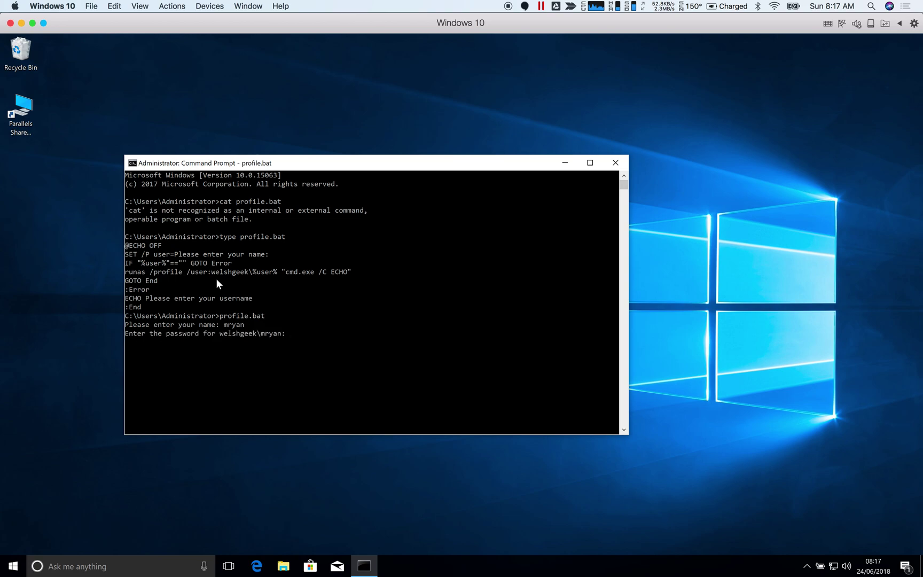
key("Return")
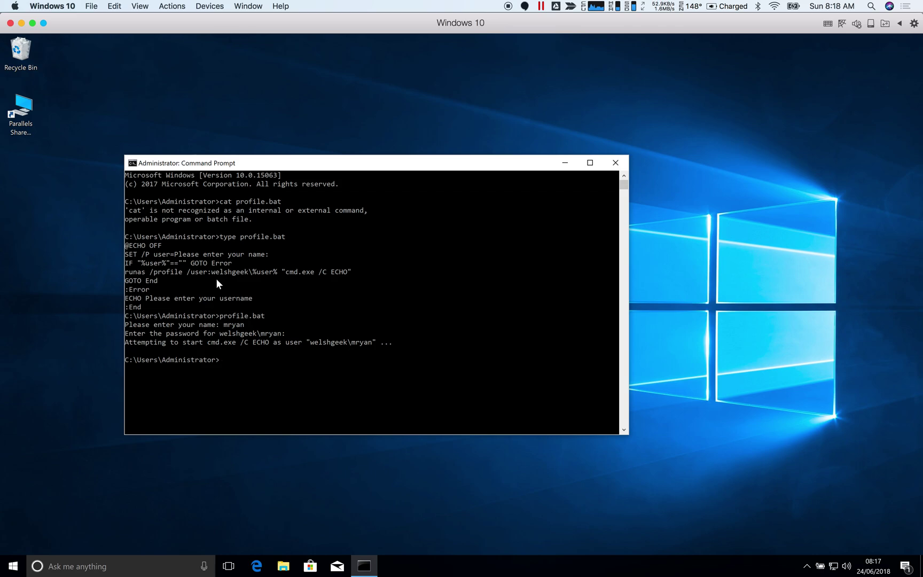
left_click(20, 566)
Sign out of Administrator with logoff and choose Other user at sign-in.
type("logoff")
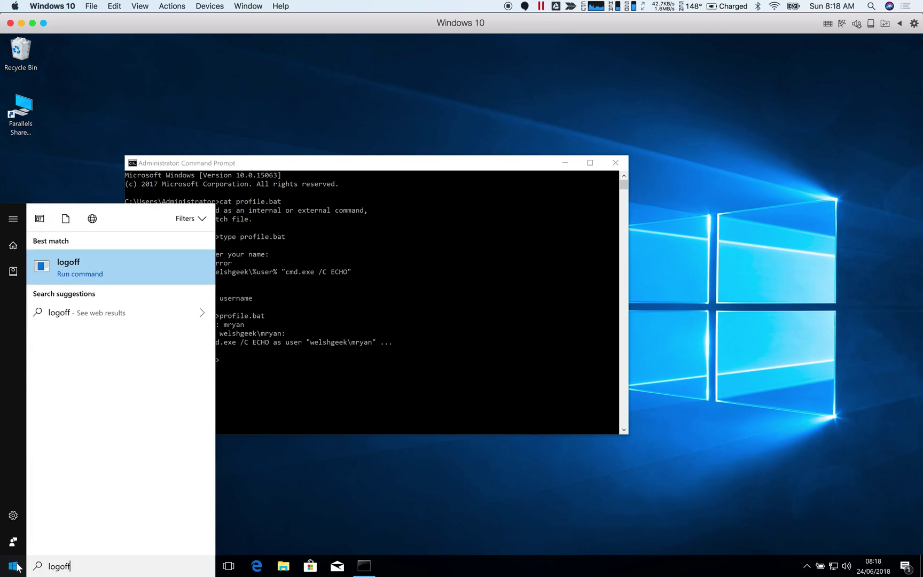
key("Return")
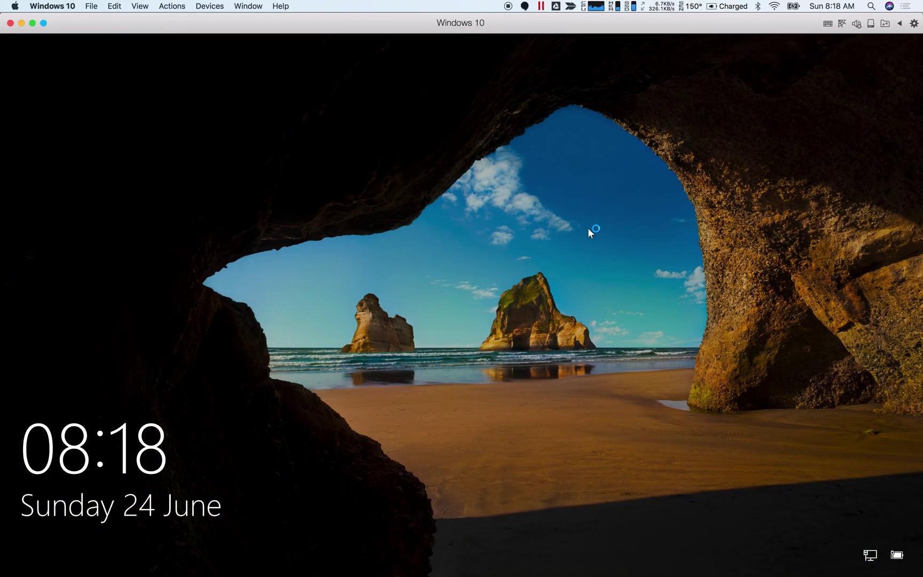
left_click(588, 228)
left_click(75, 545)
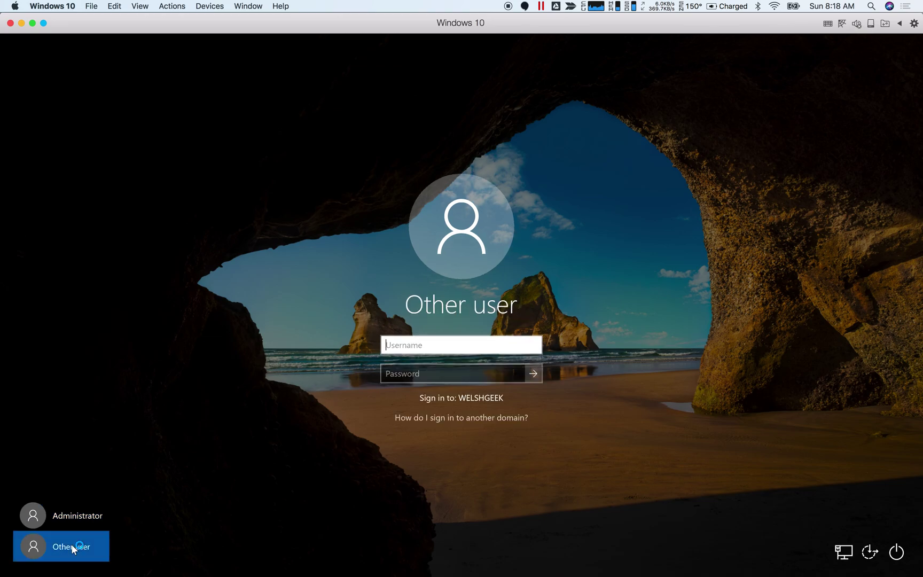
Sign in as the welshgeek domain user, then close the Skype for Business window.
key("Tab")
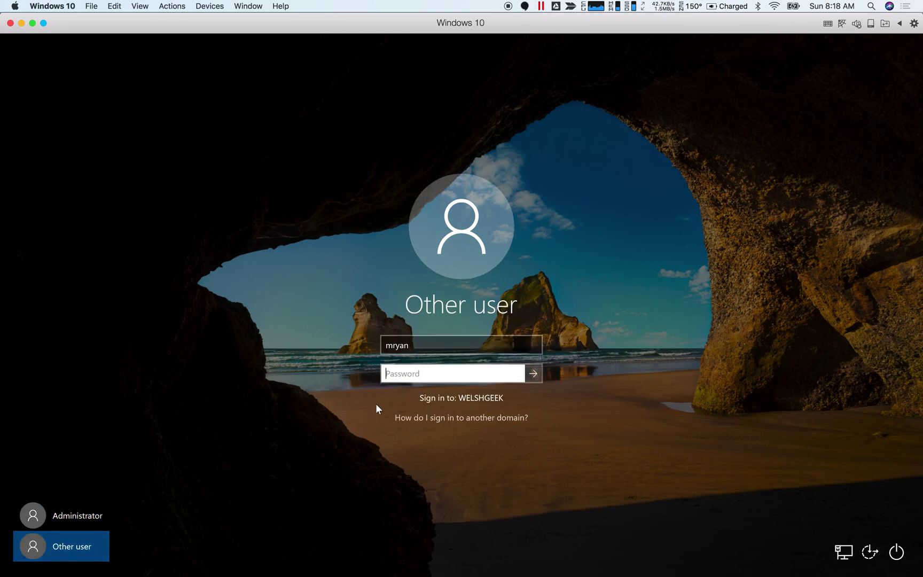
type("••••••••••••")
key("Return")
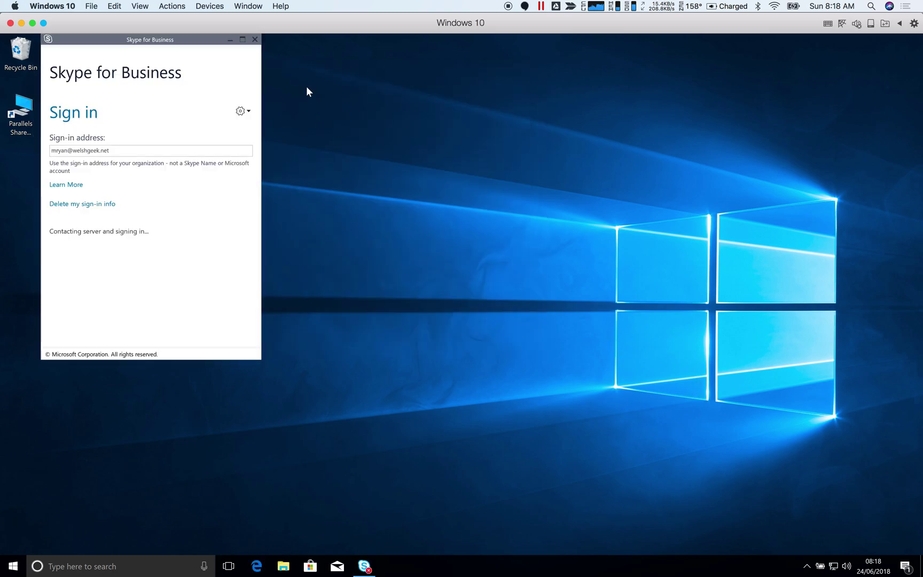
left_click(255, 40)
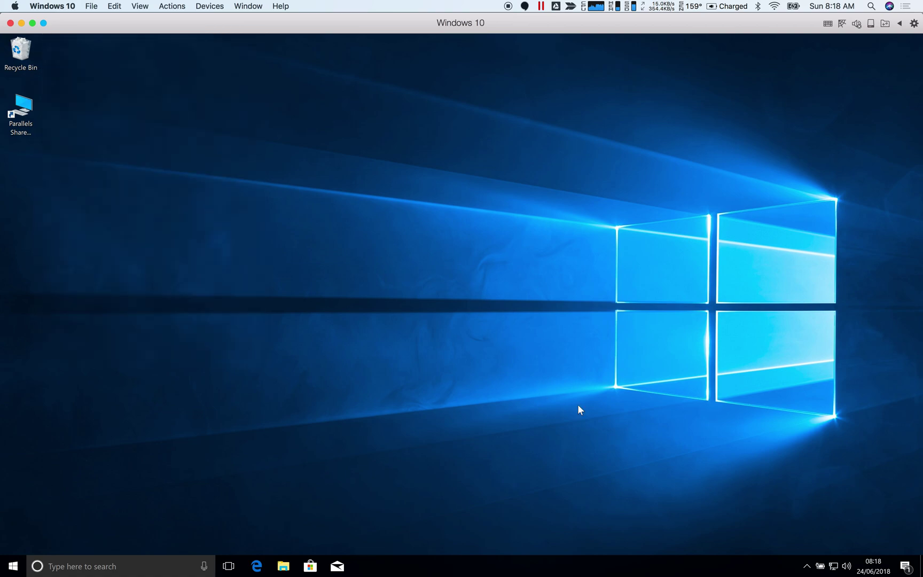
Open the Zscaler status window from the hidden tray icons.
left_click(806, 565)
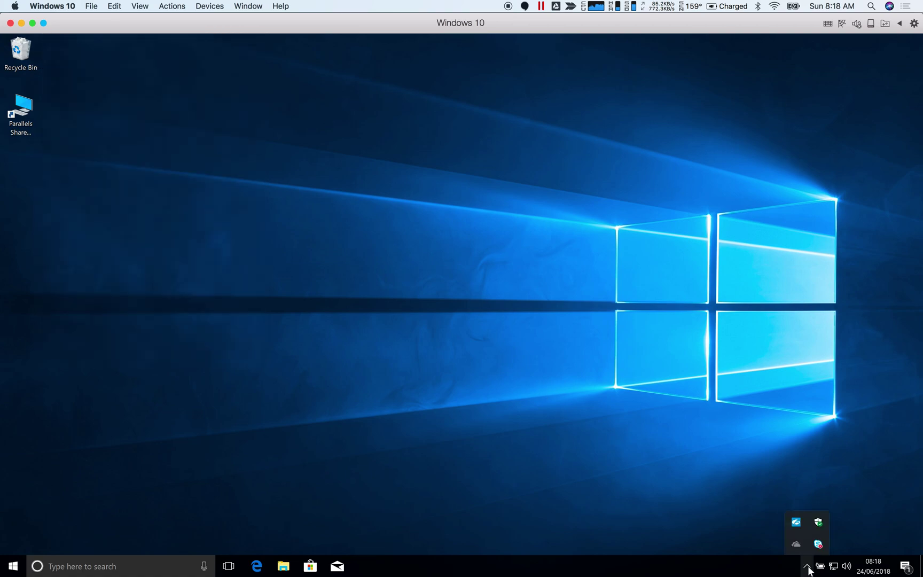
right_click(797, 524)
left_click(775, 500)
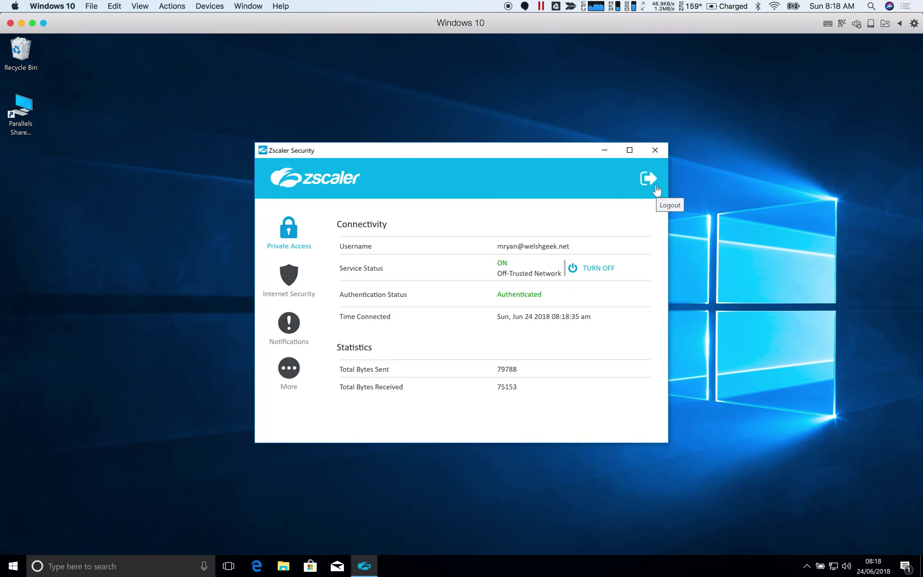
left_click(656, 189)
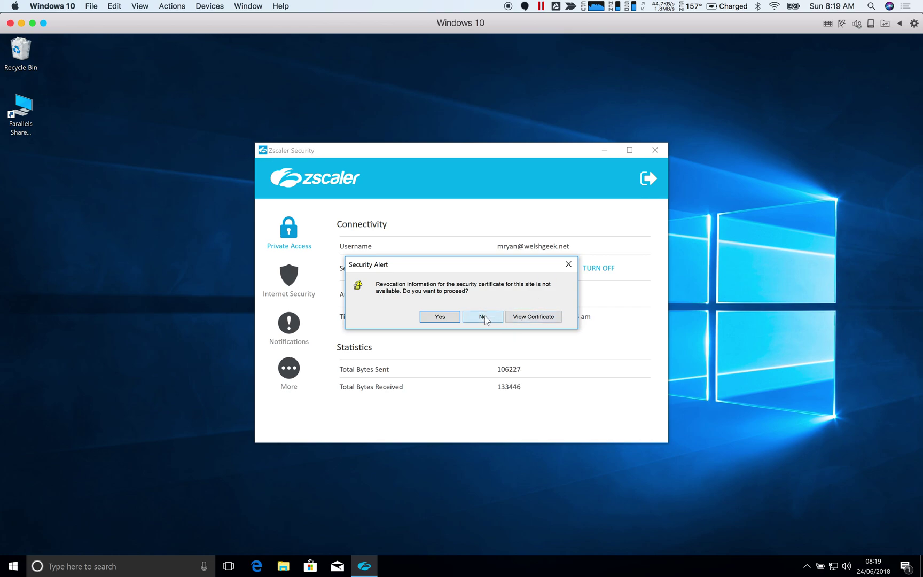
Review the server certificate and accept the security alerts so Private Access authenticates.
left_click(483, 317)
left_click(485, 315)
left_click(520, 317)
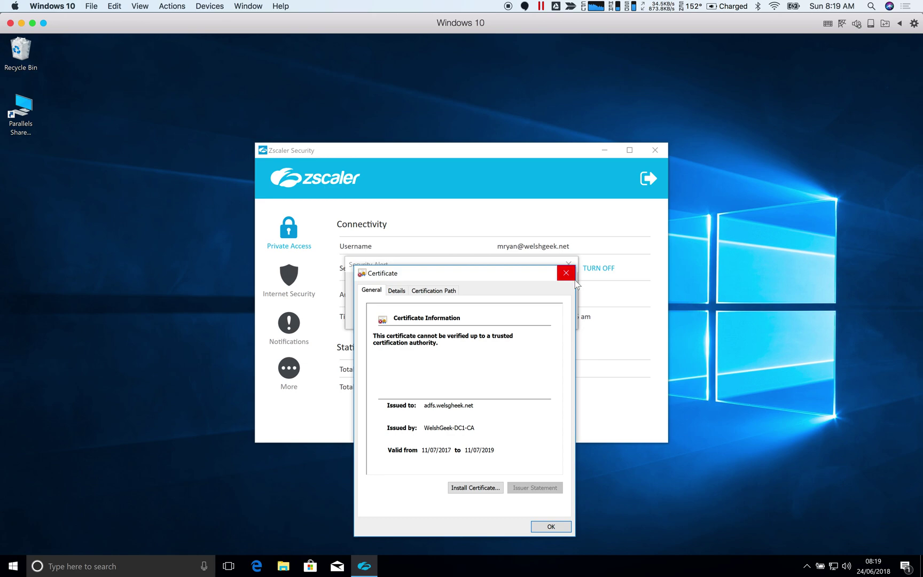
left_click(551, 526)
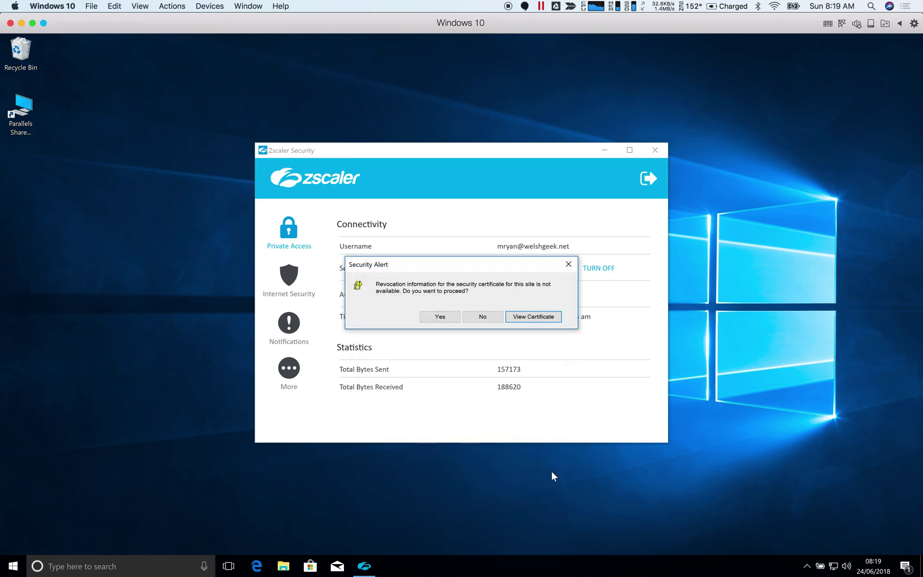
left_click(441, 317)
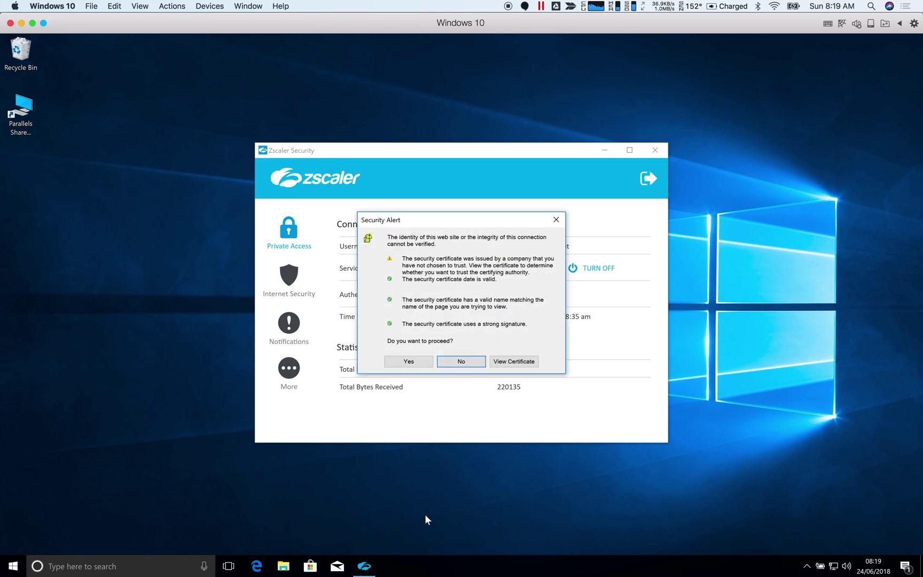
left_click(411, 362)
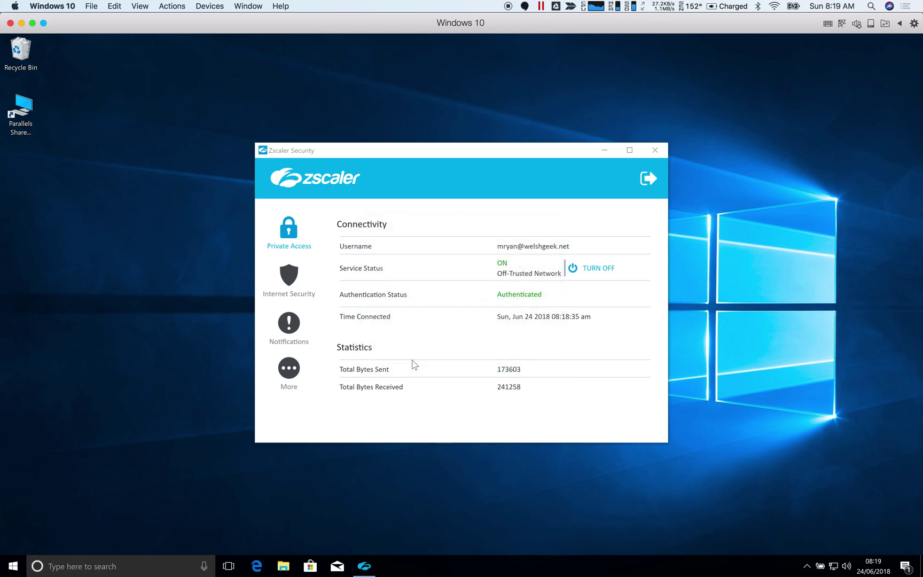